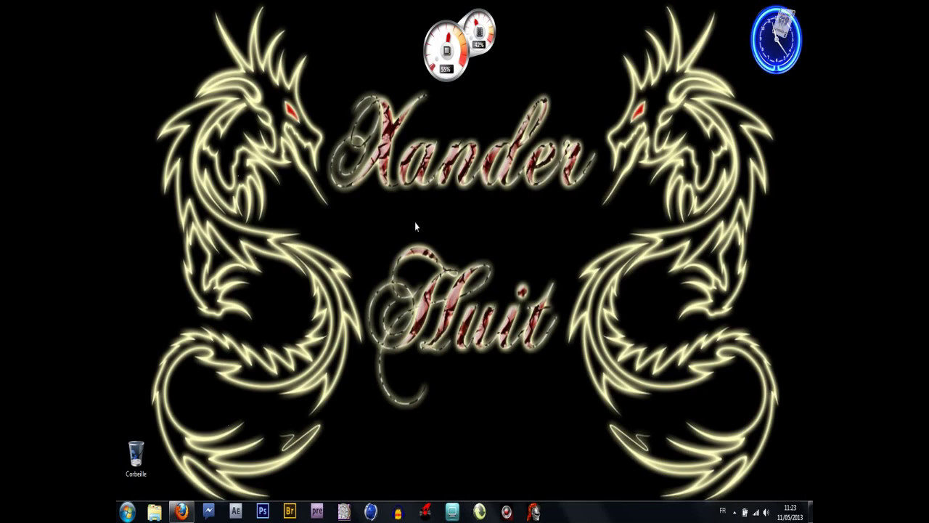
- Launch Photoshop CS6 from the taskbar and wait for its empty workspace
click(262, 512)
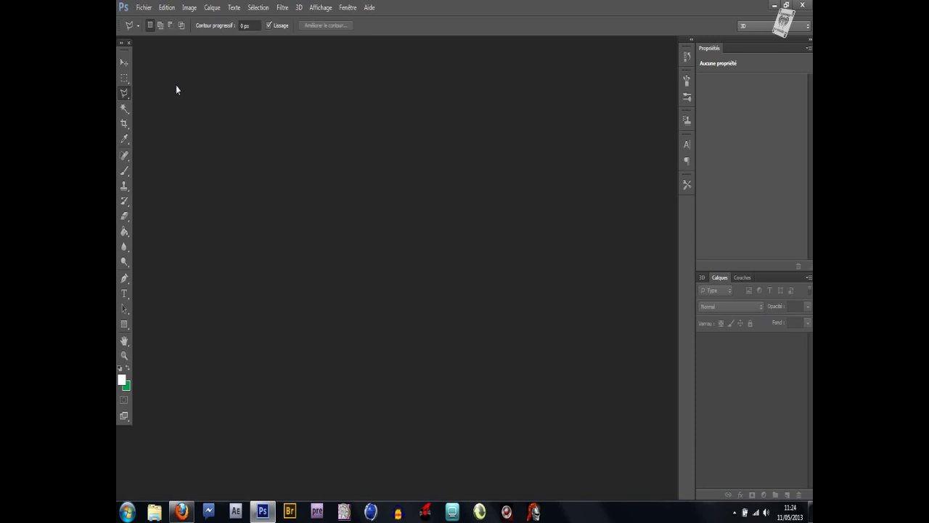
- Open the red-dress photo JPG and the XanderHuit signature PSD together
click(146, 8)
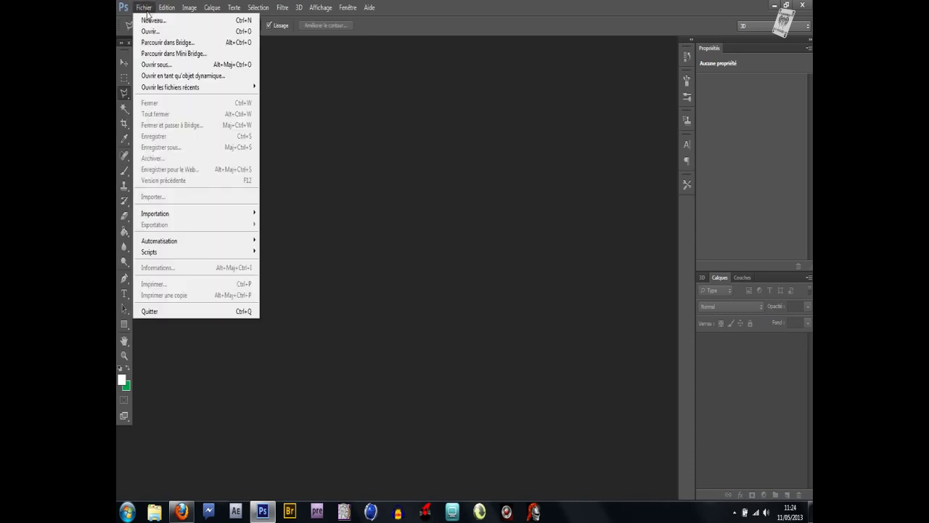
click(163, 32)
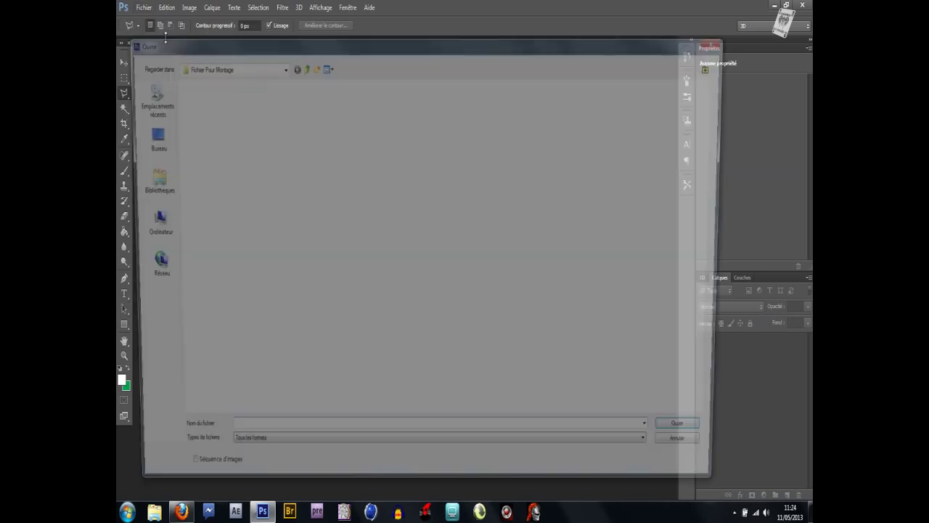
drag(261, 206, 176, 125)
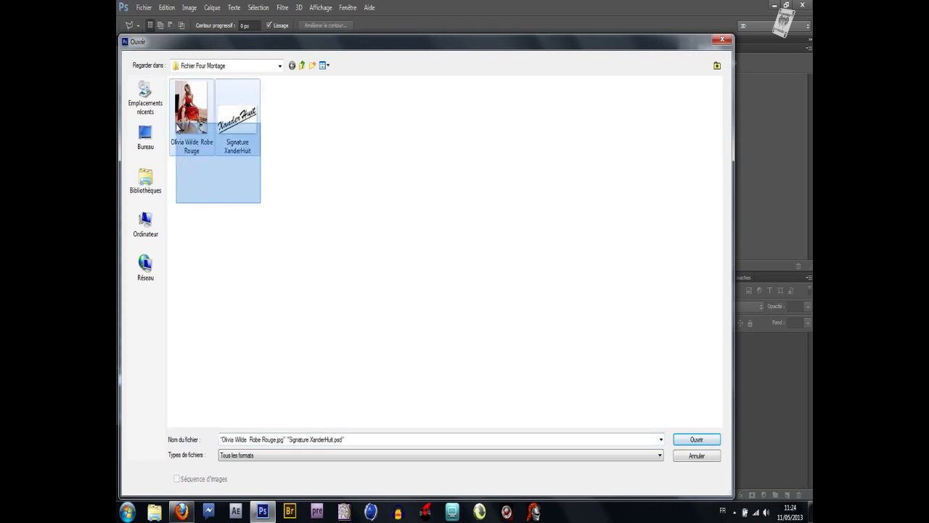
click(683, 441)
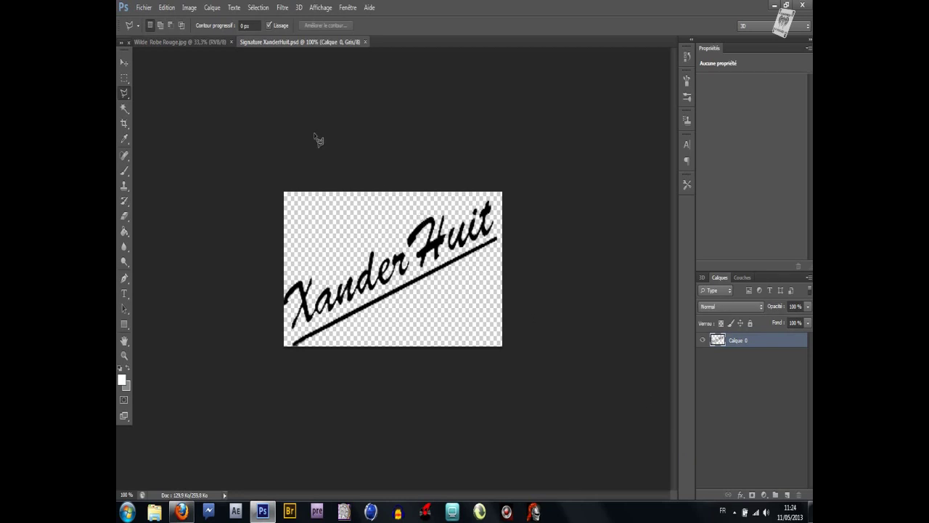
- On the red-dress photo, duplicate the Arrière-plan layer as 'Arrière-plan copie'
click(194, 44)
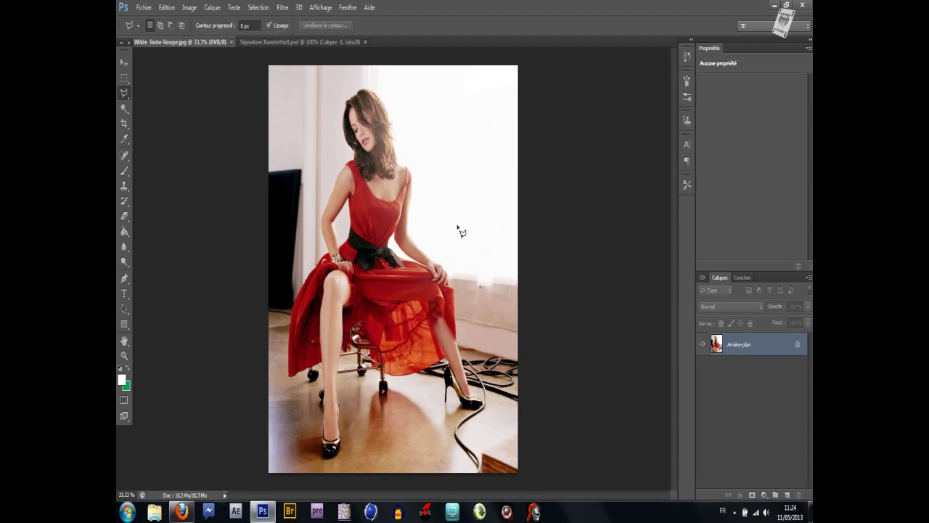
right_click(741, 351)
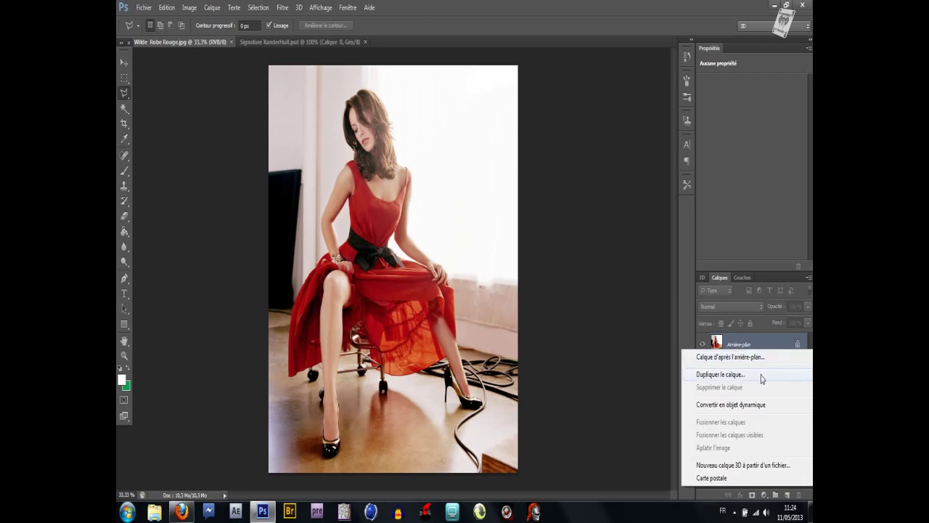
click(761, 375)
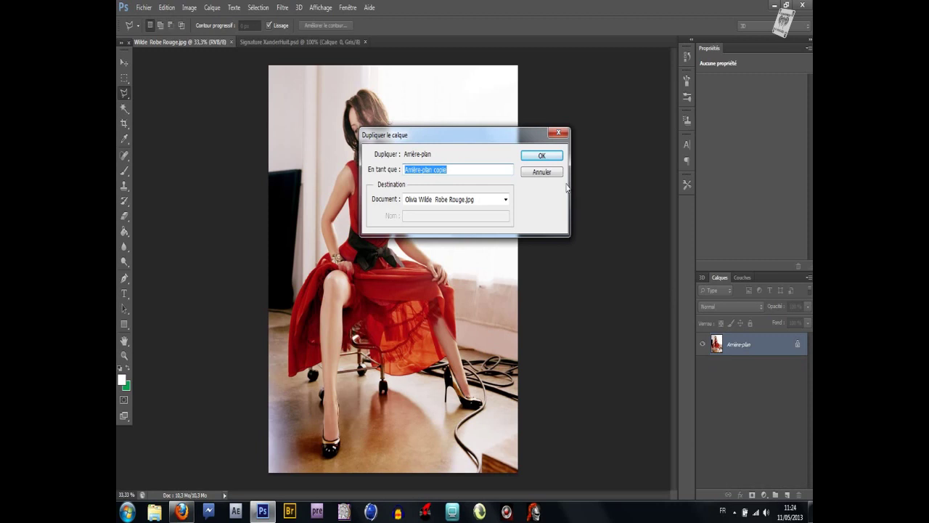
click(556, 160)
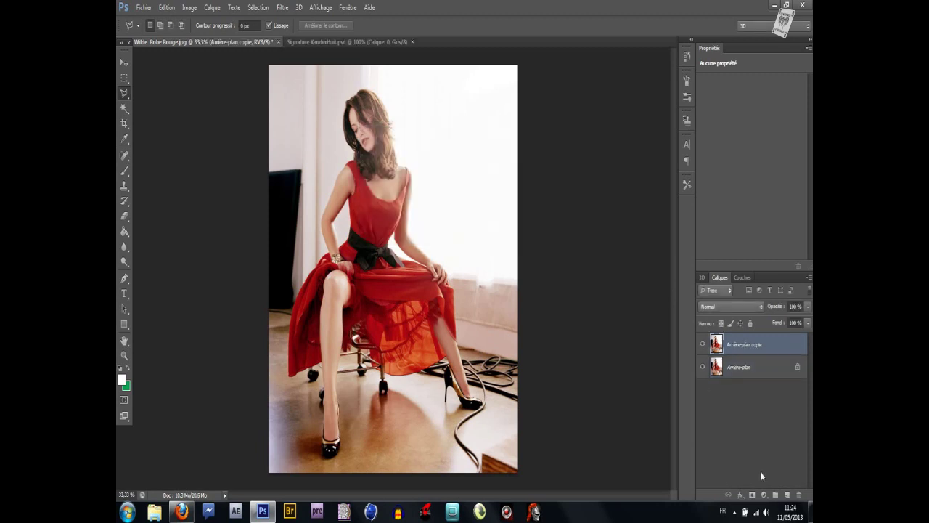
- Add a Noir et blanc adjustment layer and merge it down into Arrière-plan copie
click(763, 495)
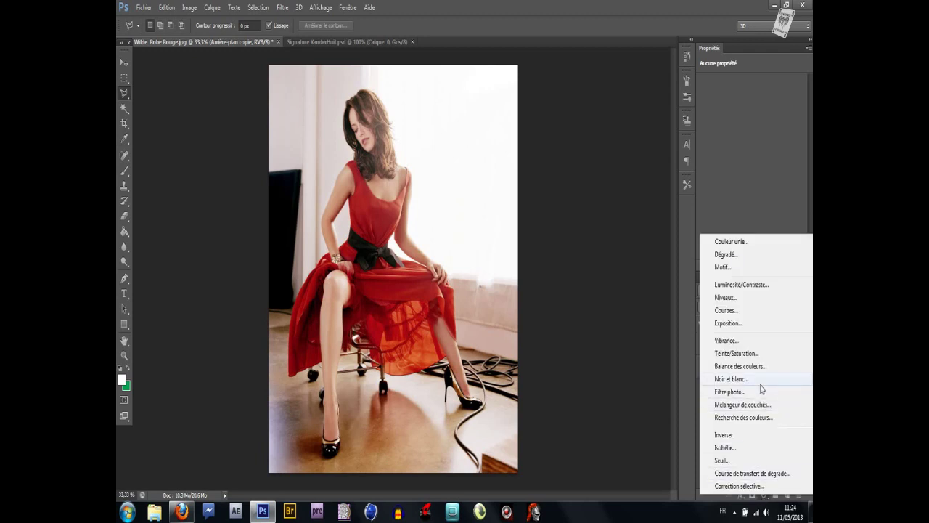
click(733, 379)
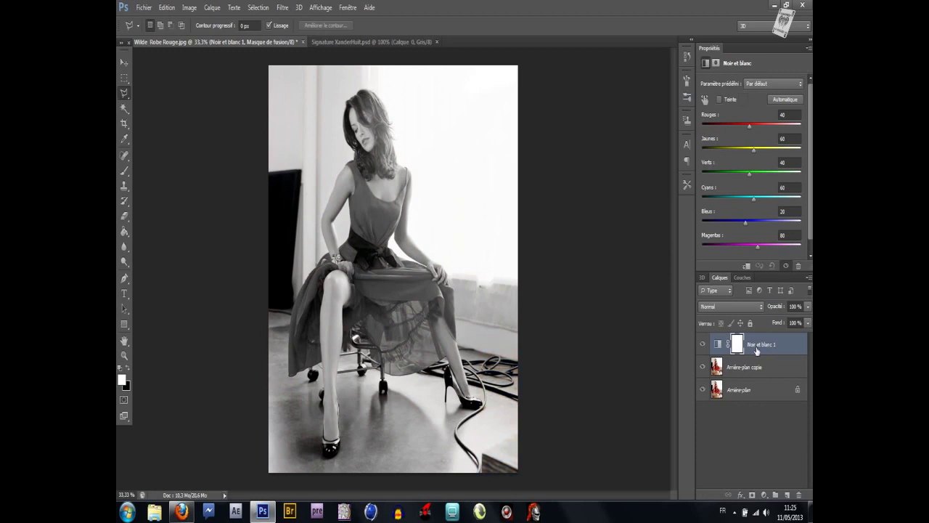
right_click(757, 352)
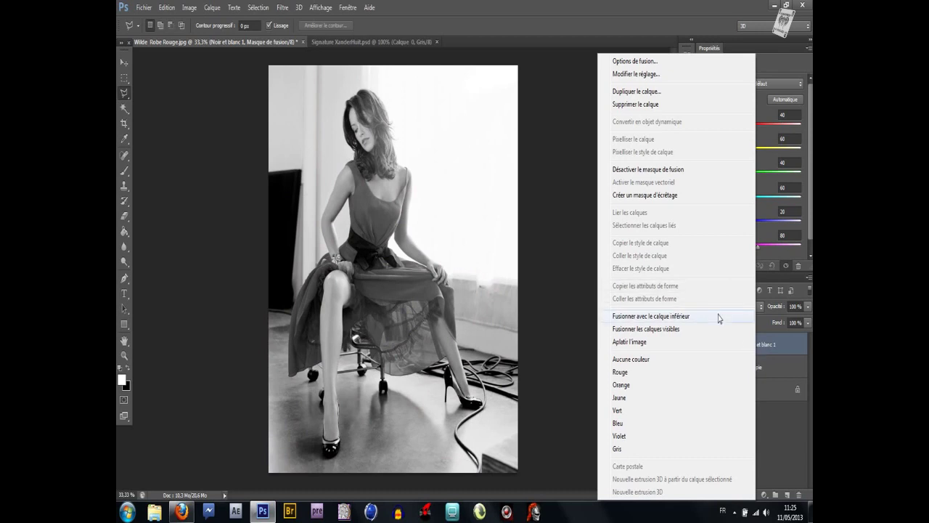
click(719, 319)
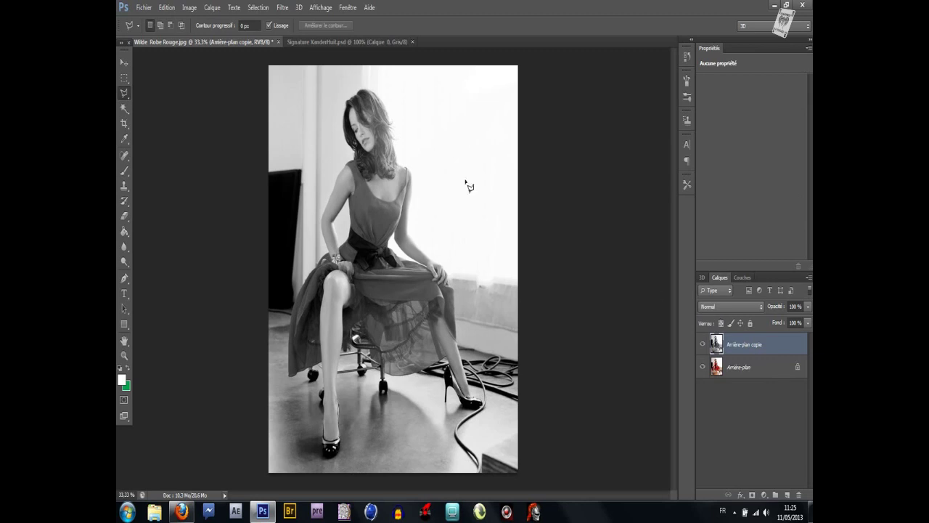
- Apply Luminosité/Contraste with contrast 65 and brightness 0 to the grayscale copy
click(190, 8)
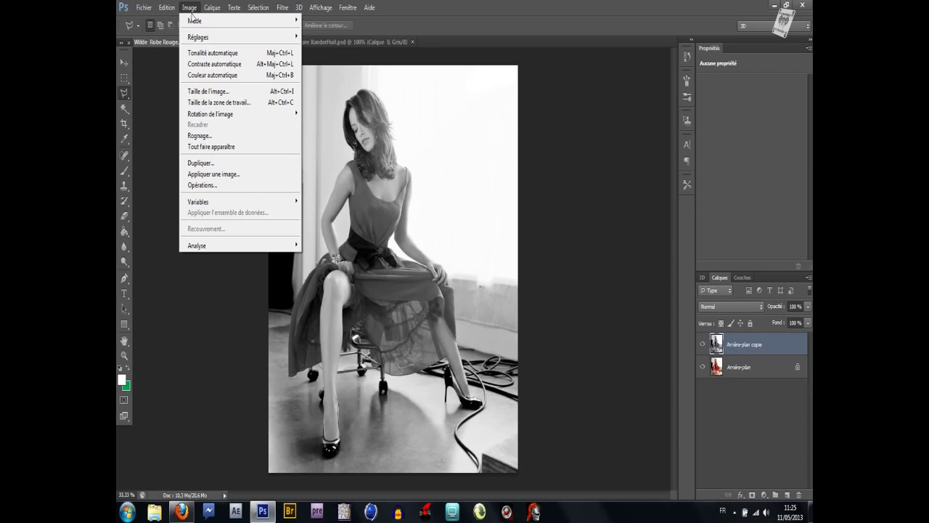
mouse_move(198, 37)
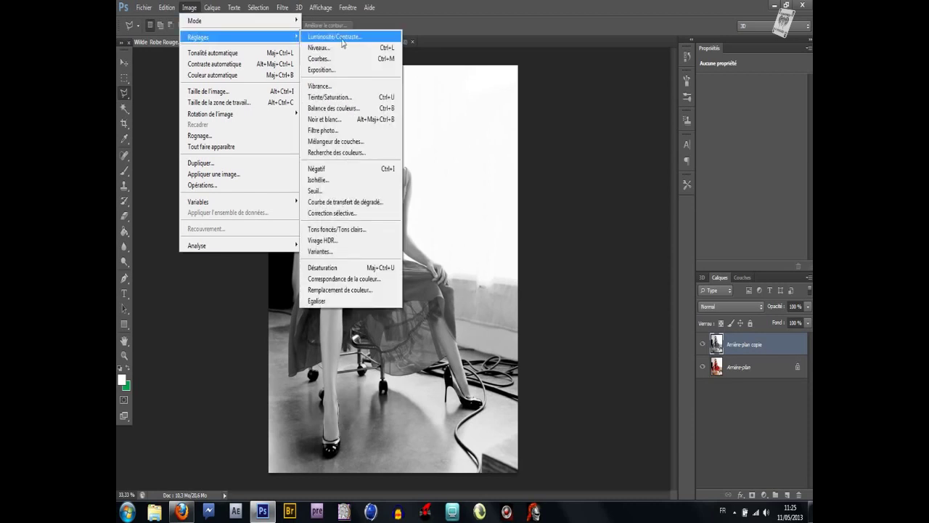
click(348, 38)
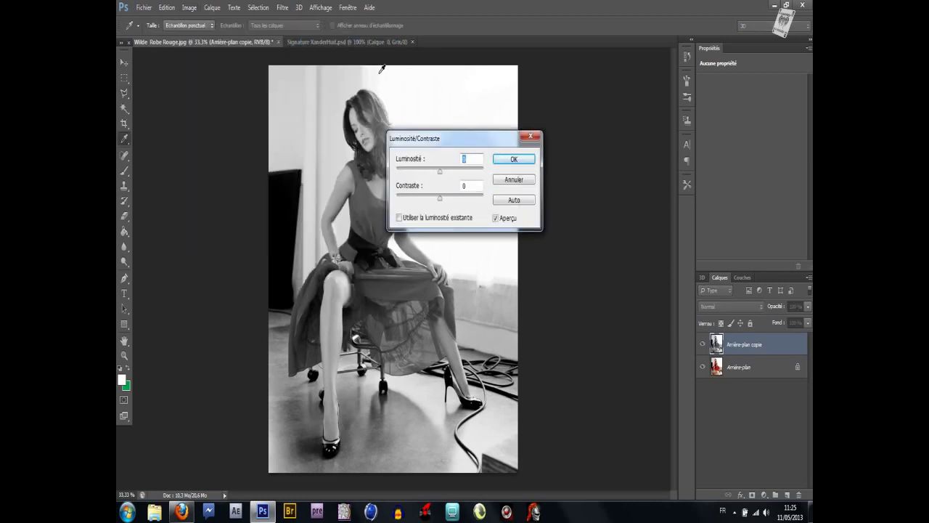
mouse_move(471, 185)
mouse_down()
mouse_move(456, 185)
mouse_move(487, 186)
mouse_up()
text(65)
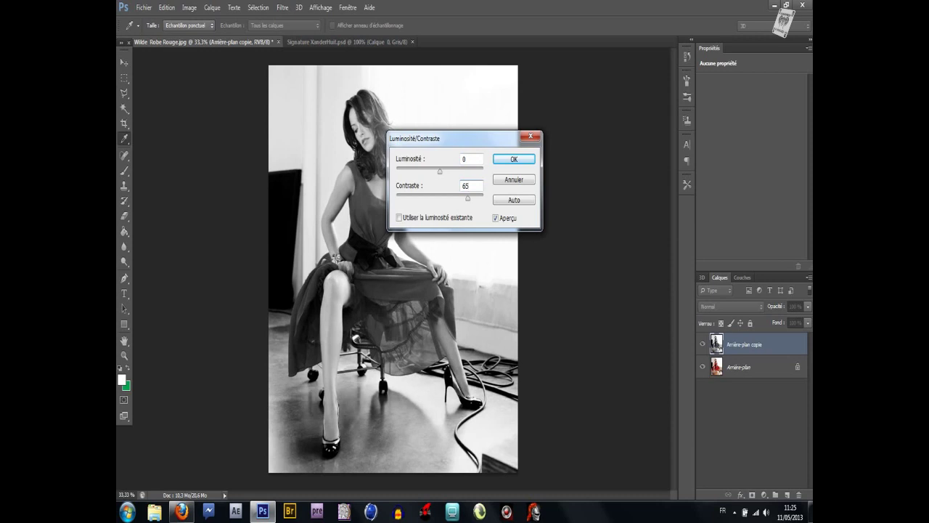
click(507, 161)
key(l)
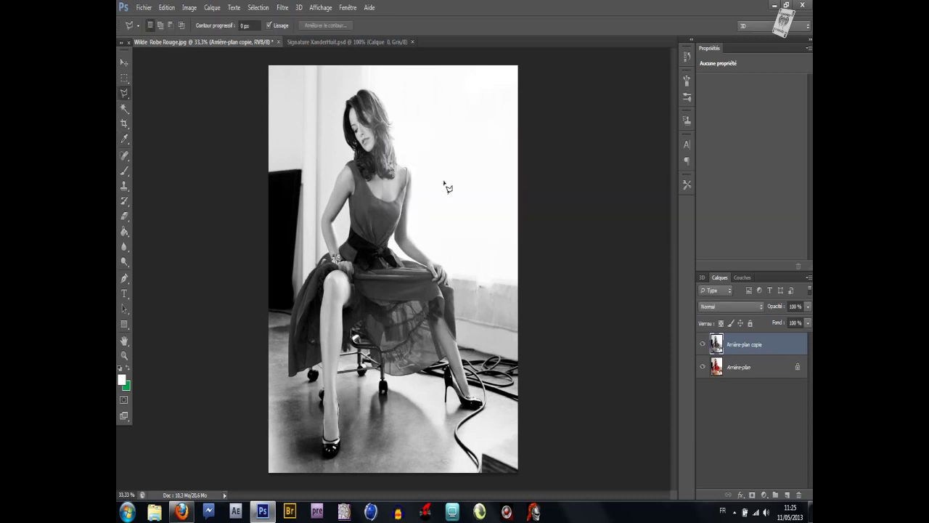
- Zoom in on the dress bodice and neckline
click(125, 355)
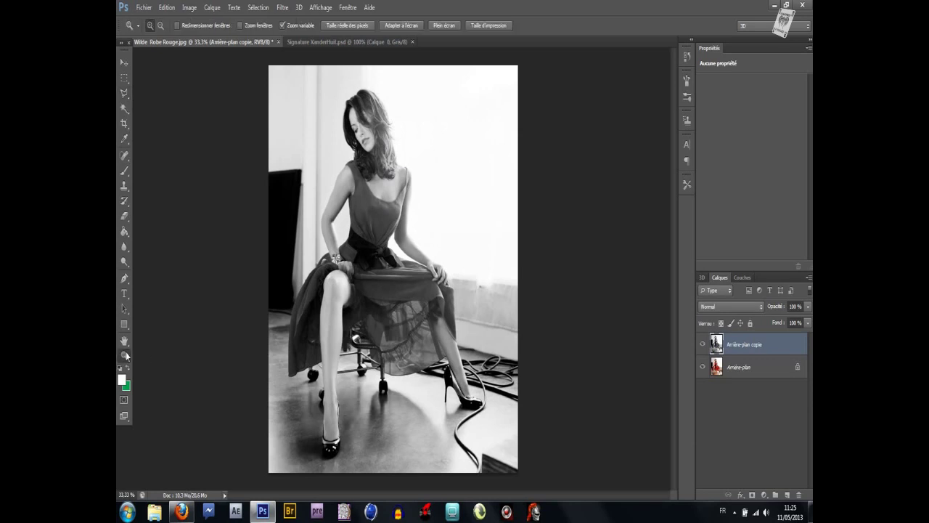
drag(349, 234, 353, 173)
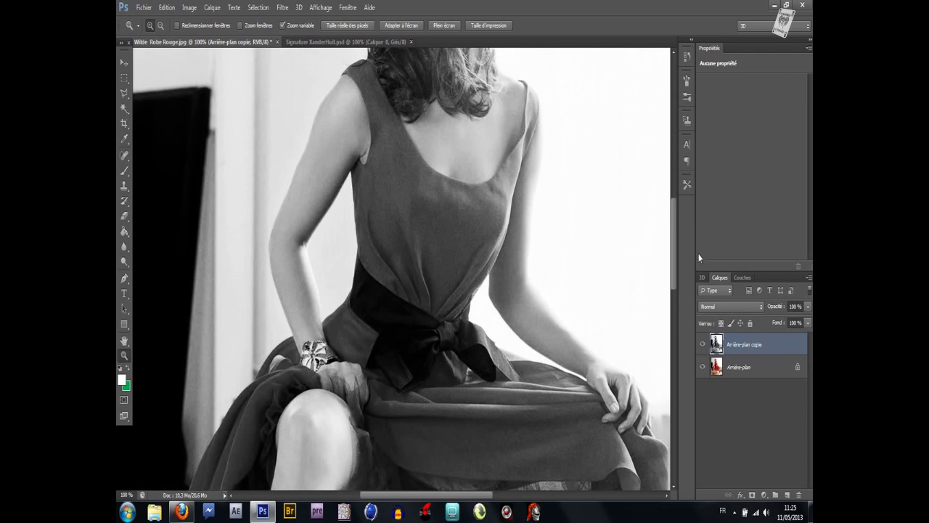
scroll(674, 253, up, 4)
click(375, 324)
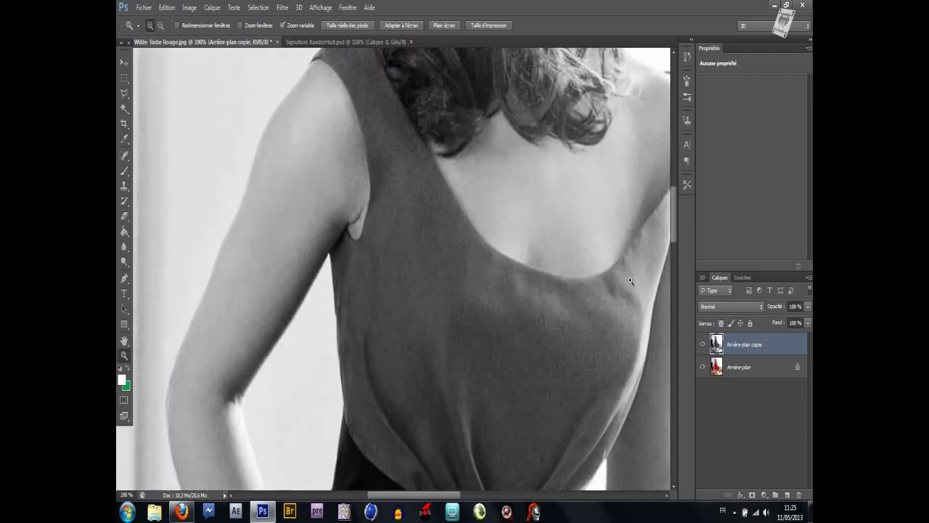
drag(674, 218, 675, 198)
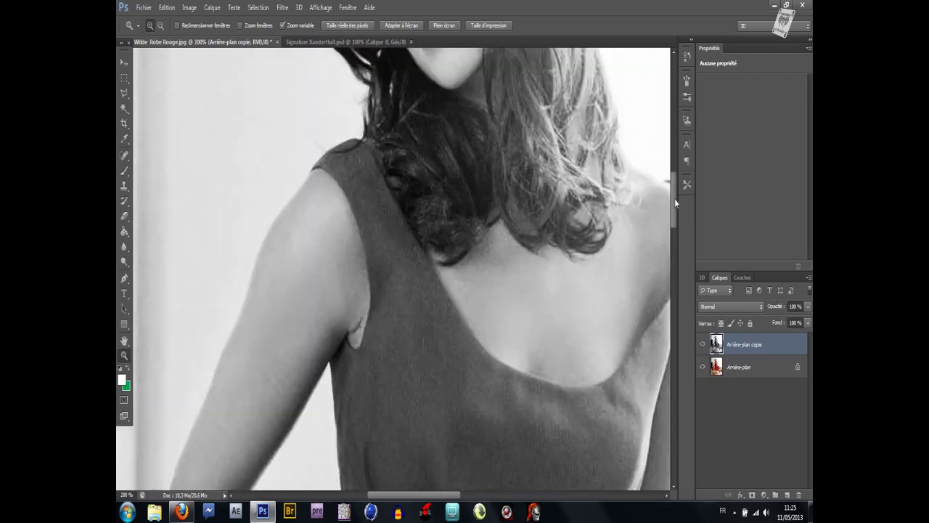
- Start a Magnetic Lasso outline along the dress's knee, leg edge and hem
click(124, 94)
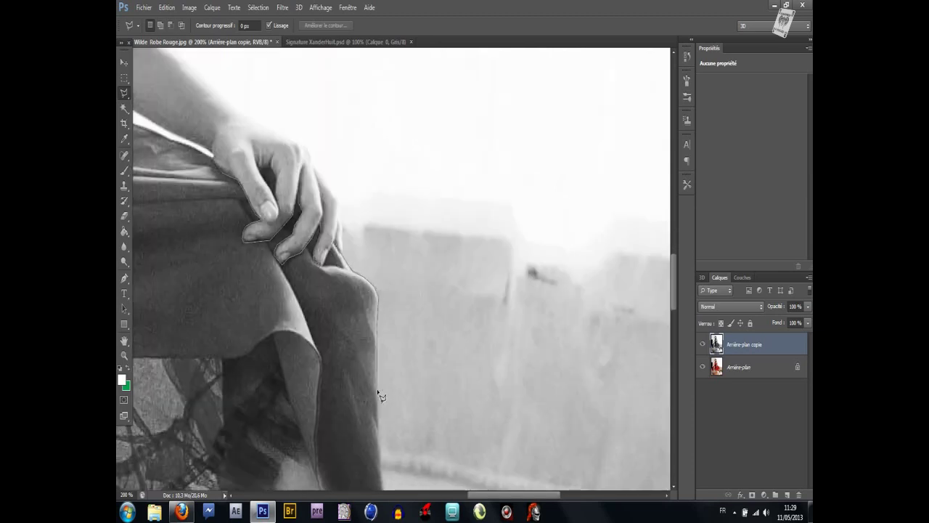
scroll(378, 396, down, 5)
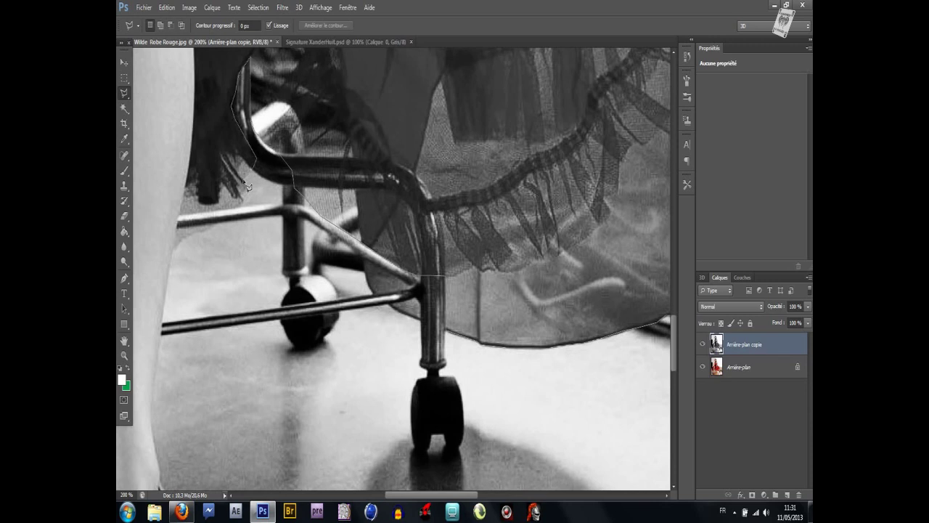
scroll(210, 217, up, 5)
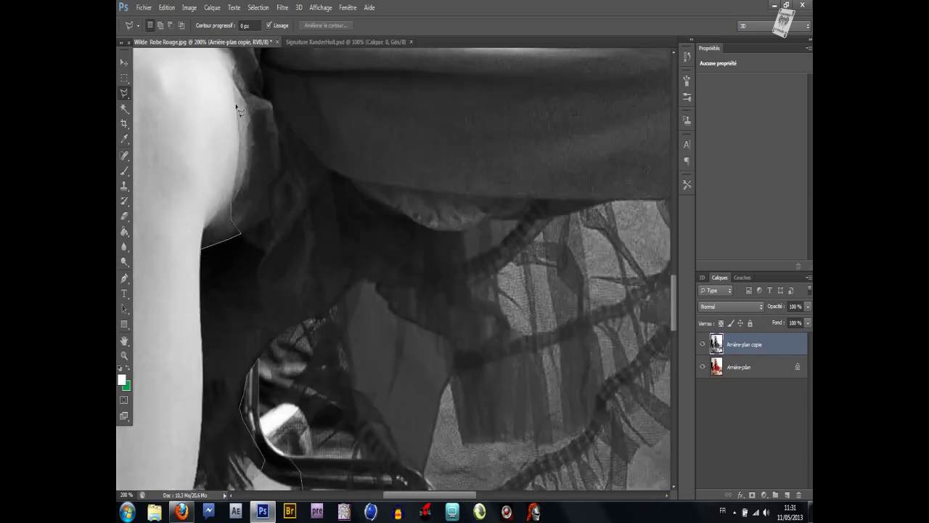
drag(146, 275, 429, 218)
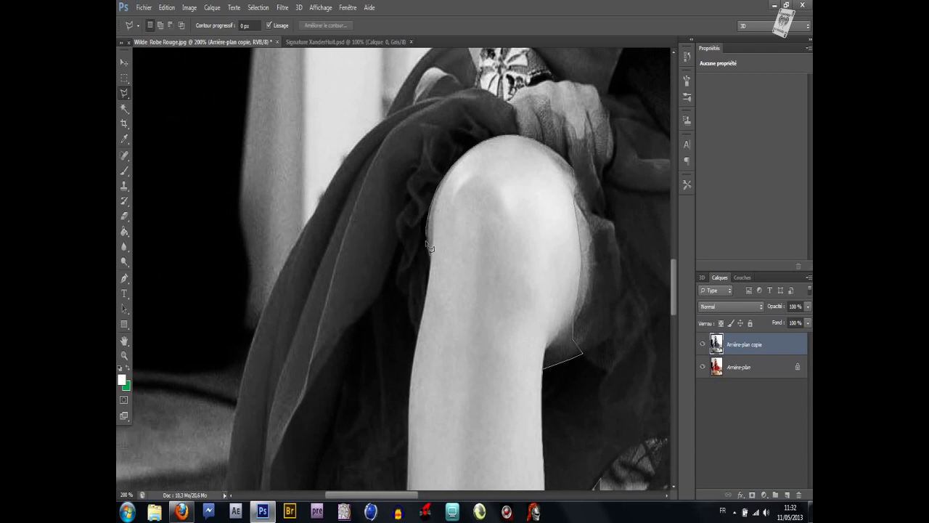
scroll(399, 444, down, 5)
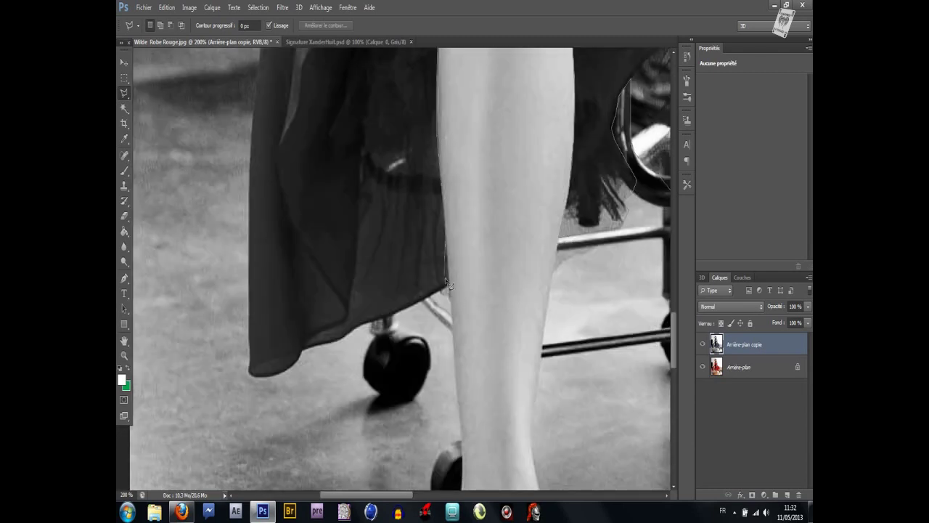
mouse_move(338, 347)
mouse_down()
mouse_move(257, 125)
mouse_move(225, 392)
mouse_up()
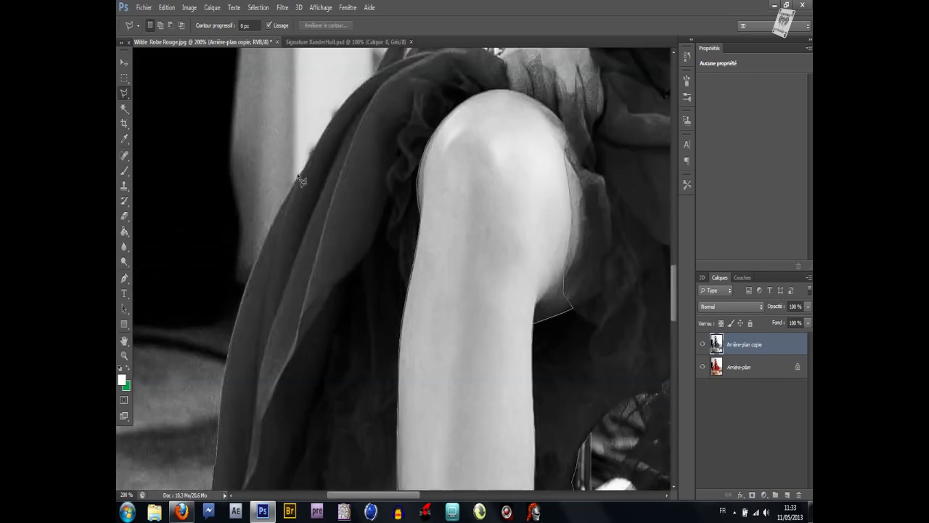
- Continue the outline around the bracelet, up the arm to the shoulder, and close it
drag(355, 128, 246, 465)
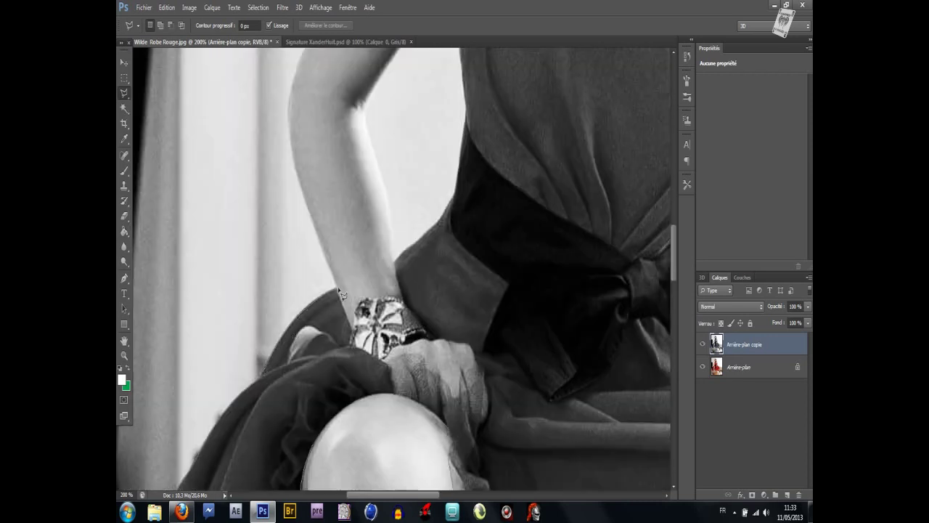
mouse_move(468, 381)
mouse_down()
mouse_move(454, 347)
mouse_move(434, 348)
mouse_move(401, 276)
mouse_move(450, 215)
mouse_up()
drag(463, 164, 470, 301)
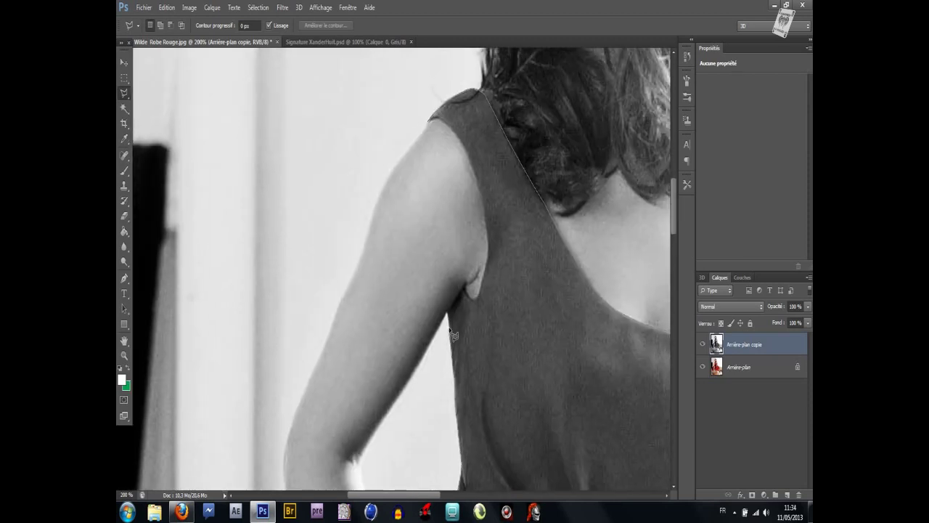
drag(493, 247, 489, 221)
drag(480, 182, 469, 156)
click(430, 129)
- Fit the image on screen, erase the dress area from the grey copy, deselect, then view the signature
click(320, 7)
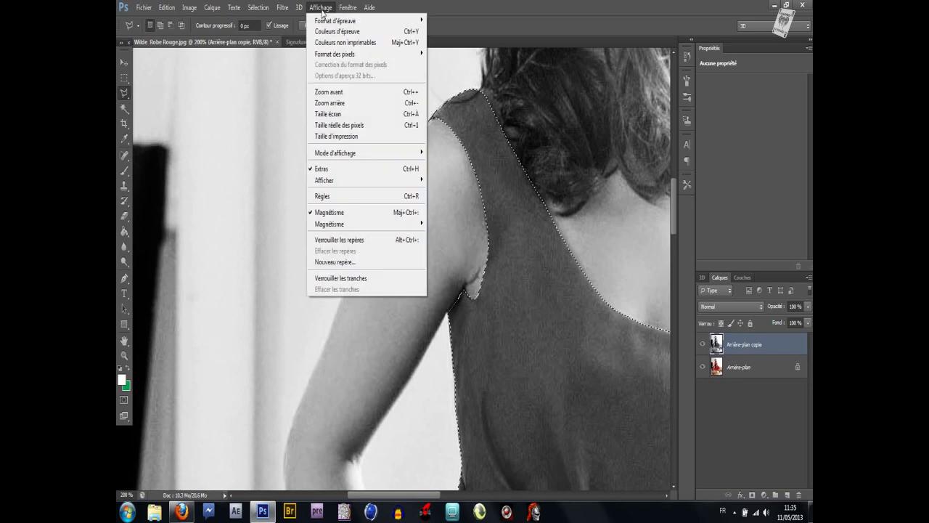
click(362, 114)
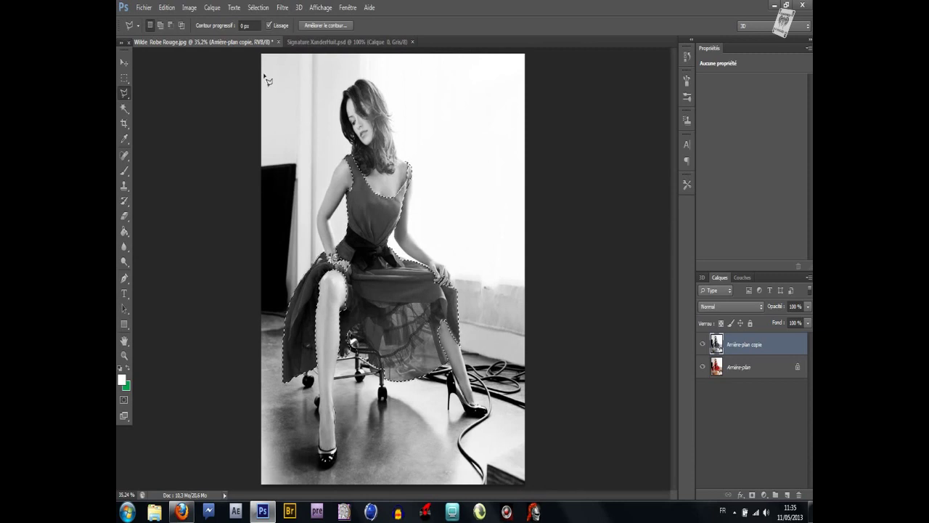
click(171, 8)
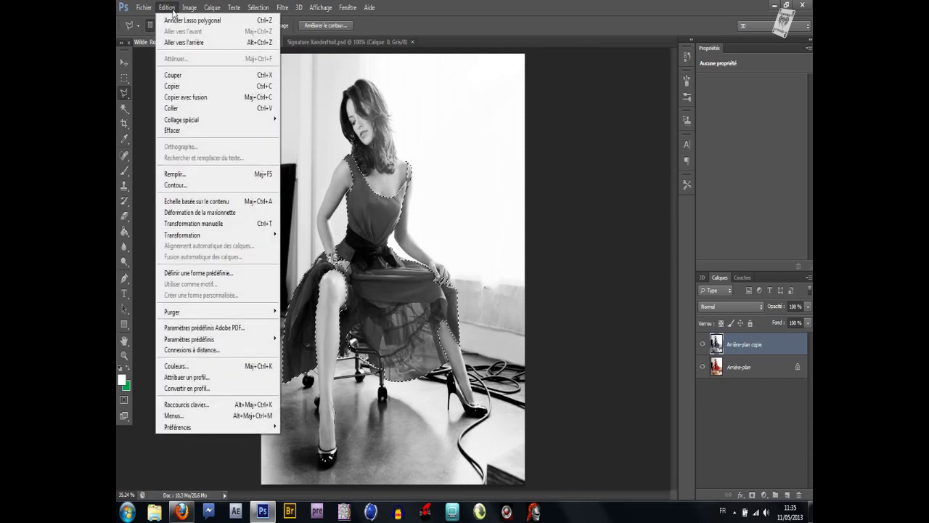
click(195, 131)
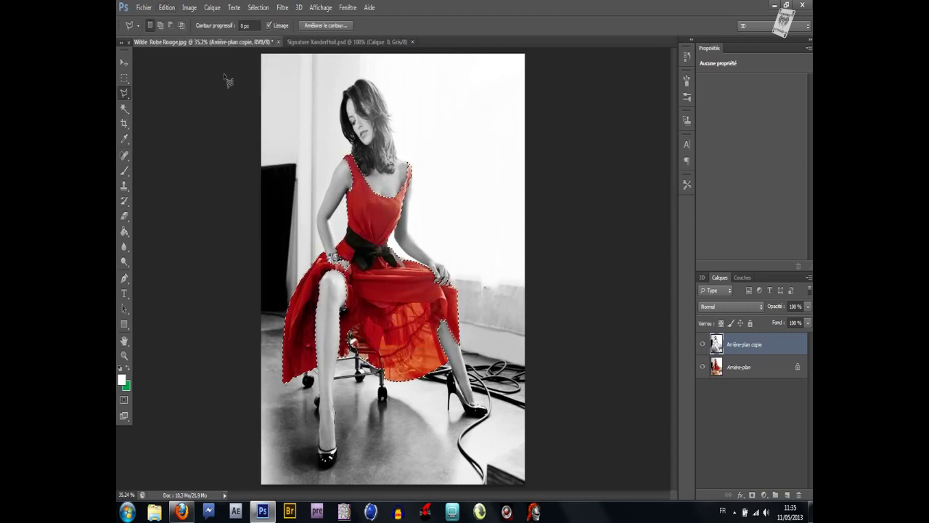
click(258, 7)
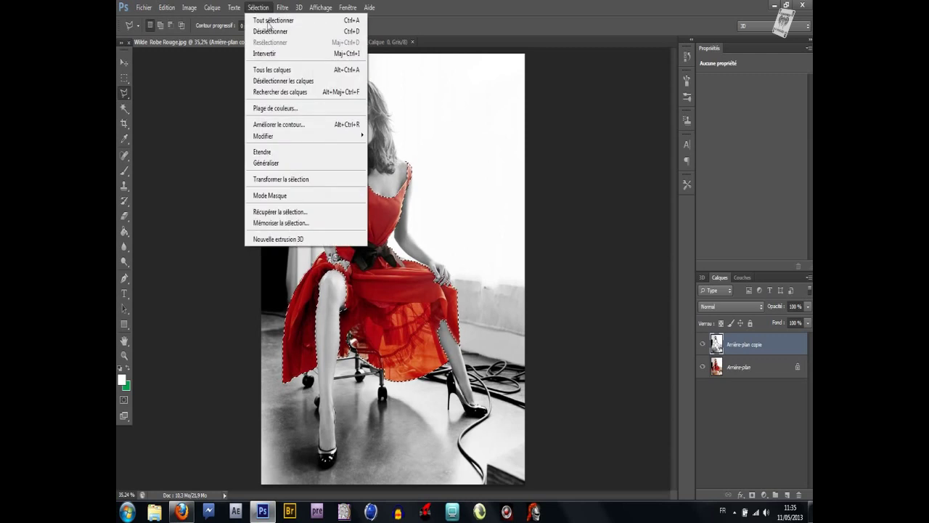
click(270, 32)
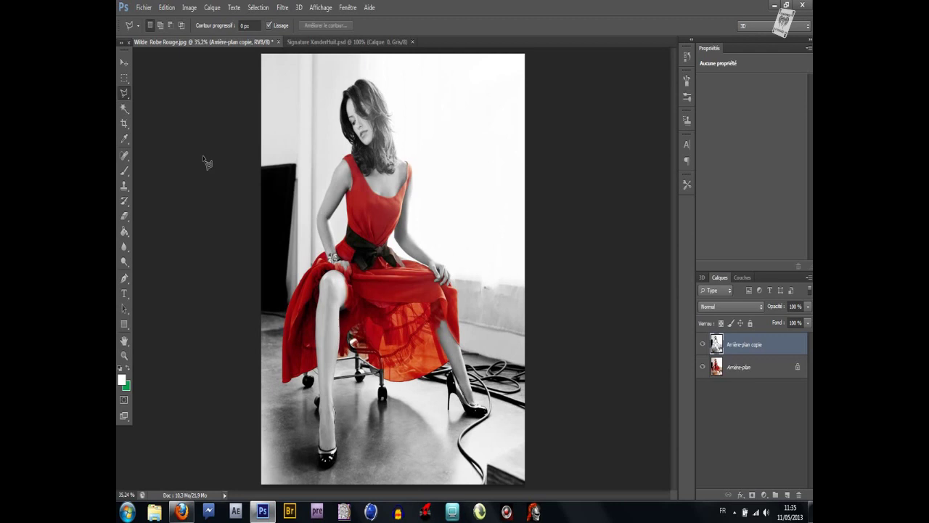
click(305, 42)
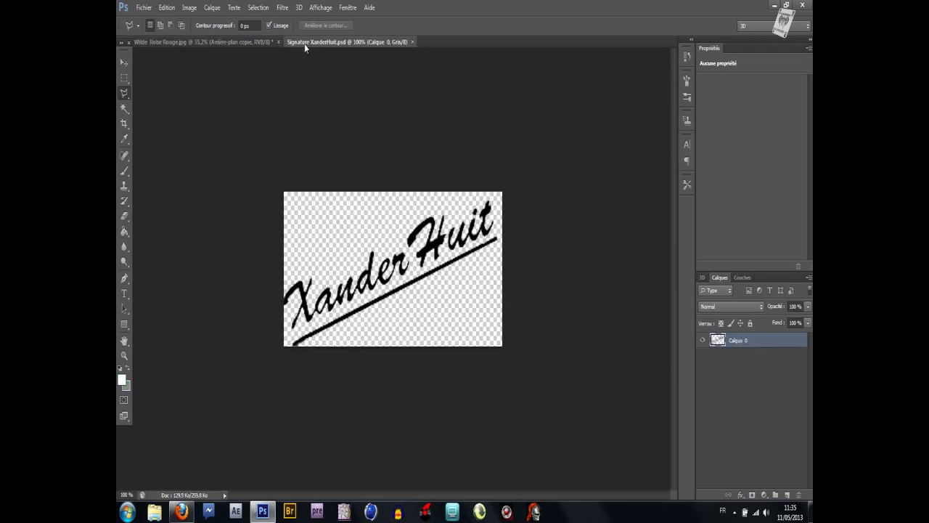
- Select all of the XanderHuit signature, copy it, and return to Wilde Robe Rouge.jpg
click(263, 8)
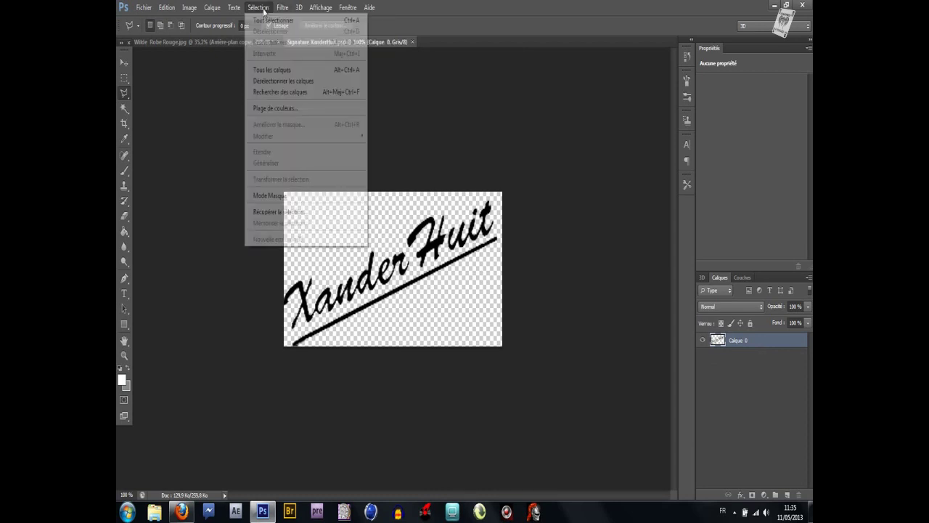
click(316, 22)
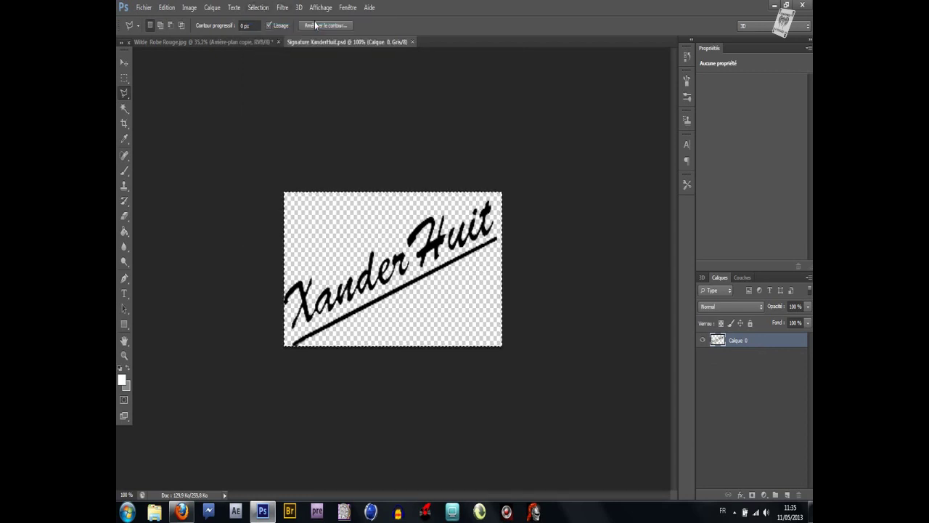
click(168, 7)
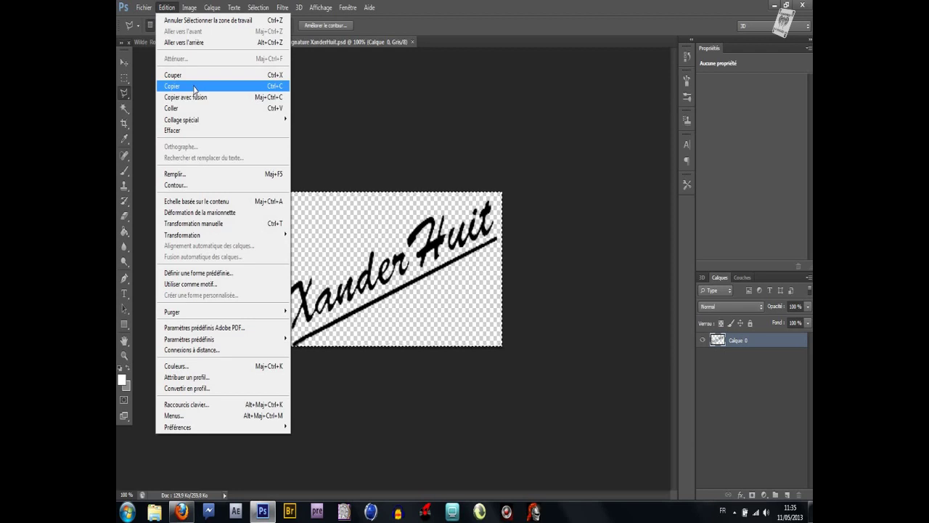
click(194, 87)
click(205, 45)
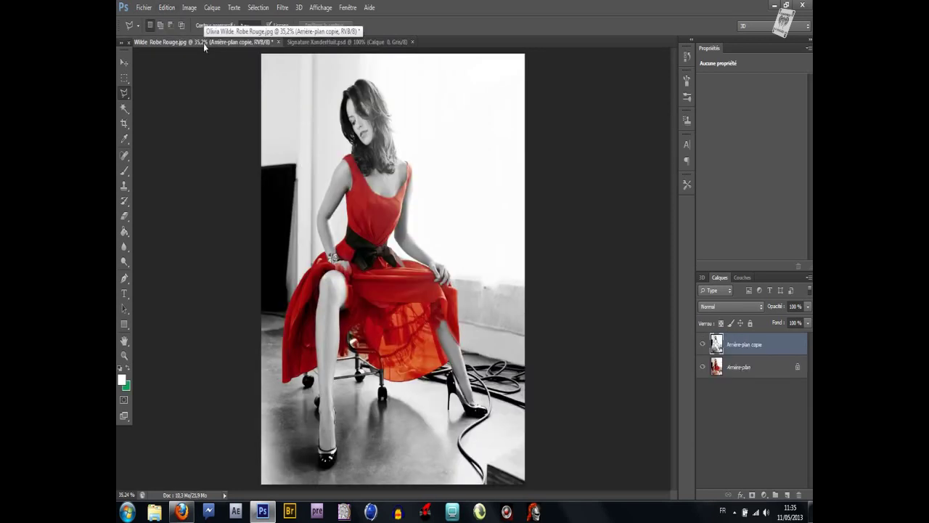
- Paste the signature as Calque 1, then shrink and move it into the bottom-right corner
click(175, 9)
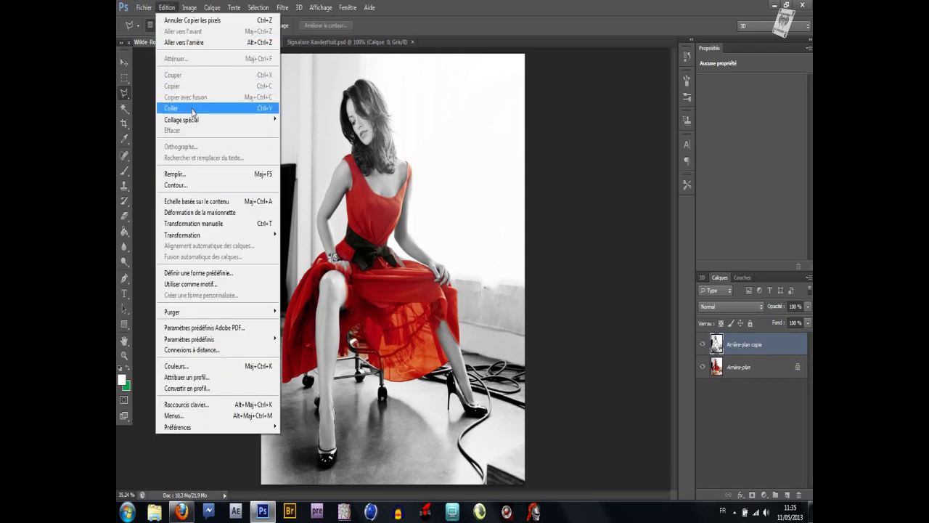
click(194, 111)
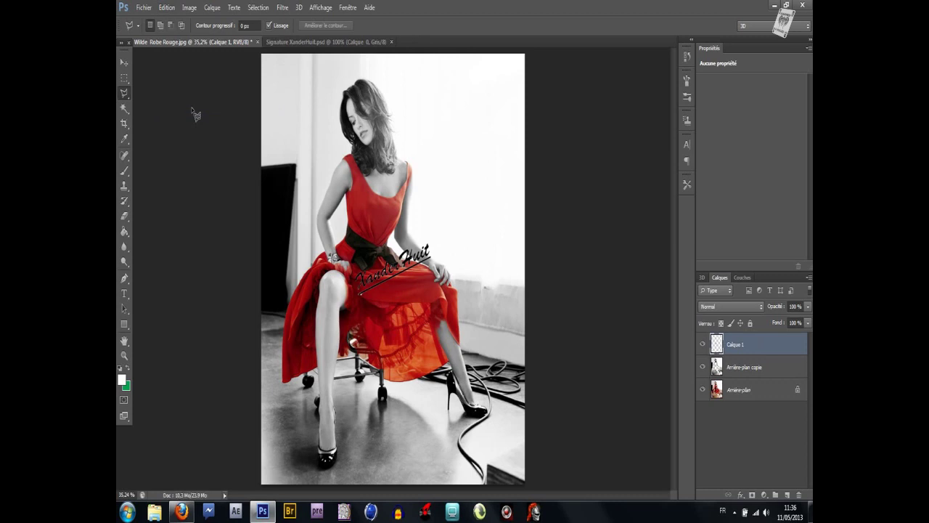
click(168, 10)
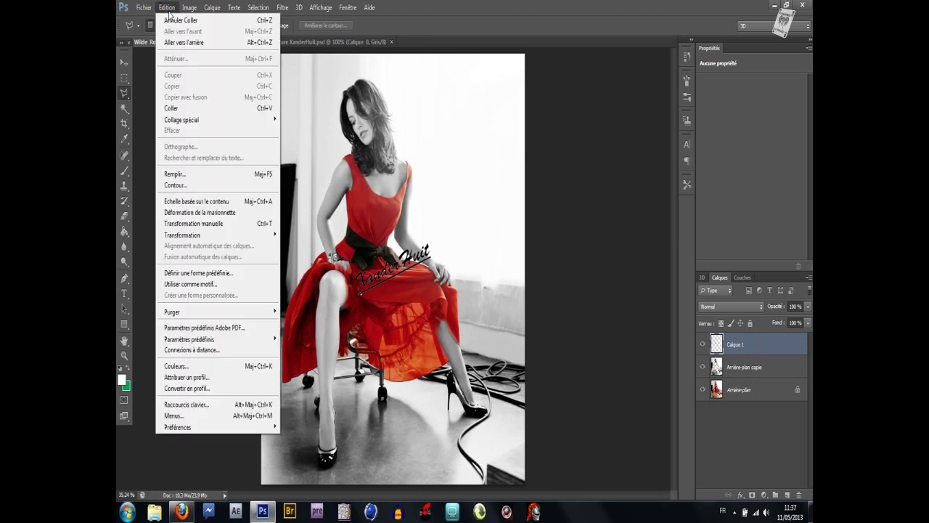
click(236, 224)
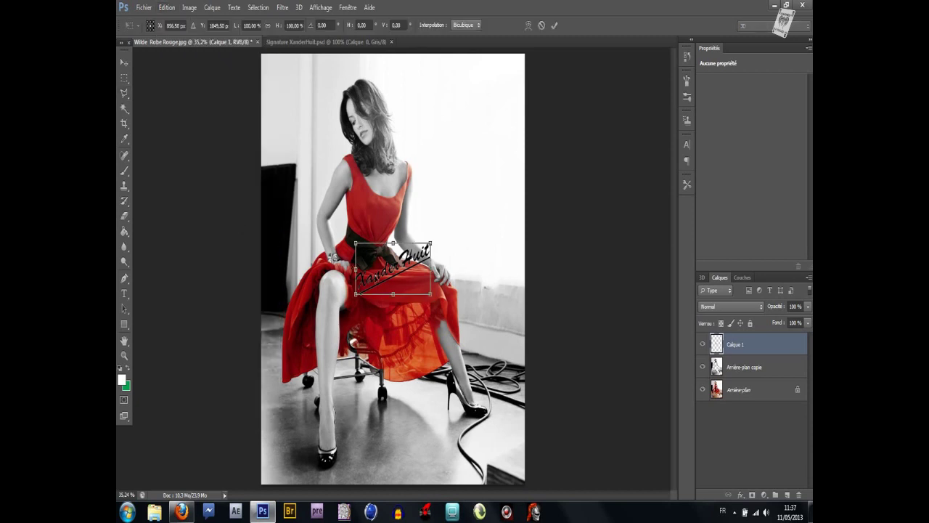
drag(393, 268, 487, 458)
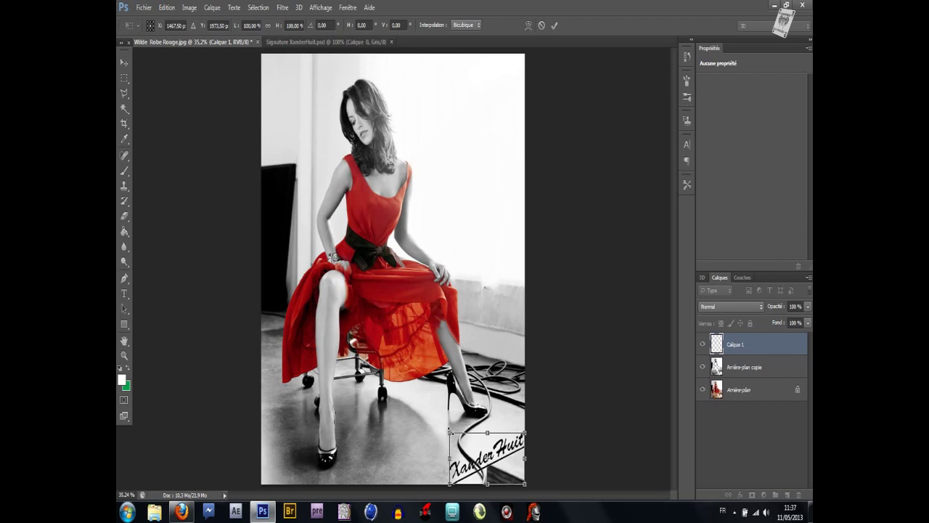
drag(450, 432, 468, 446)
key(Return)
key(l)
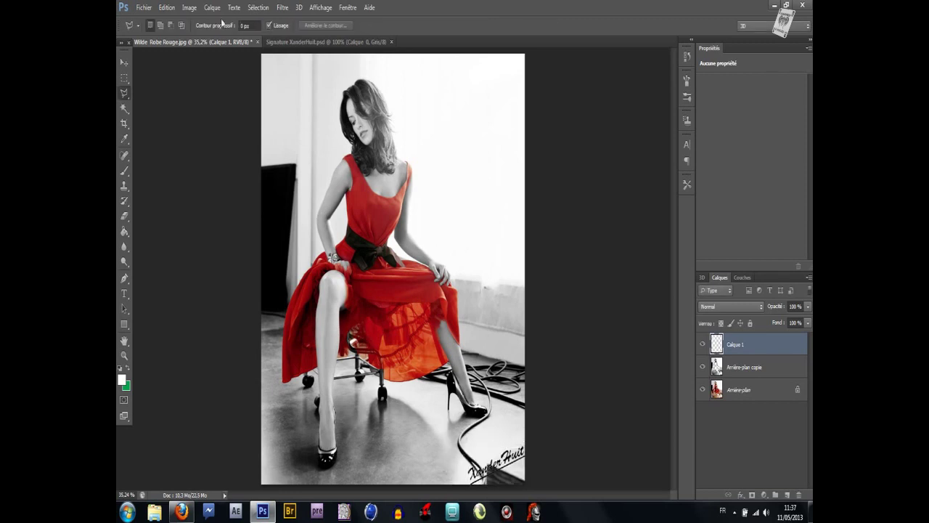
- Add a Lueur externe (outer glow) style to the signature layer at 100% opacity
click(214, 8)
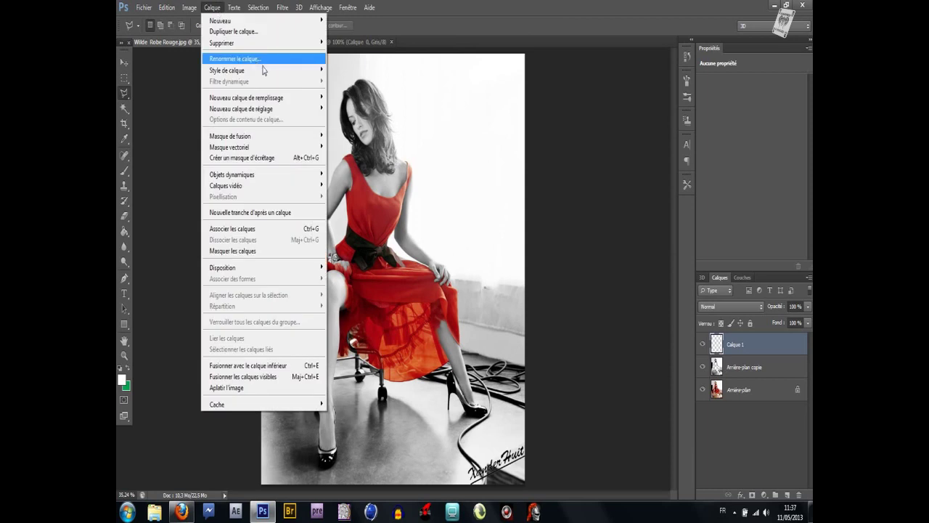
mouse_move(263, 69)
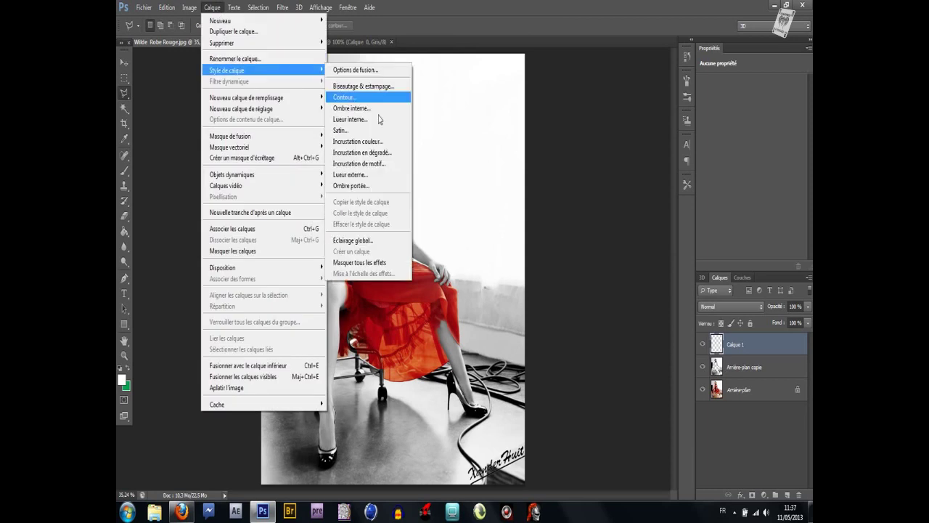
click(387, 177)
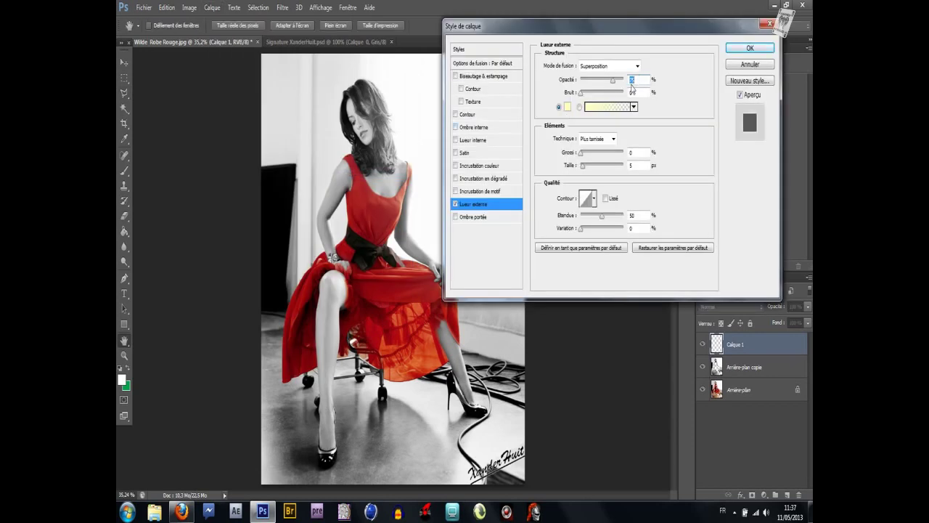
text(100)
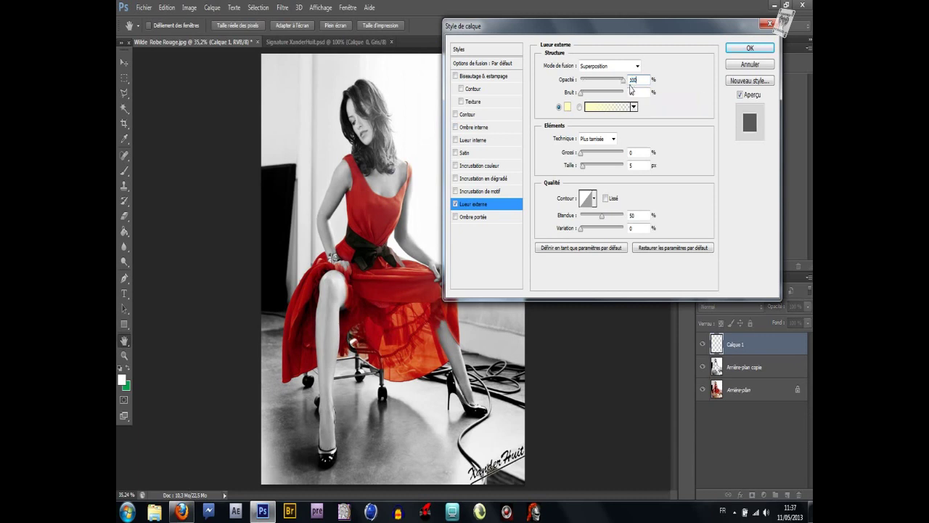
click(750, 48)
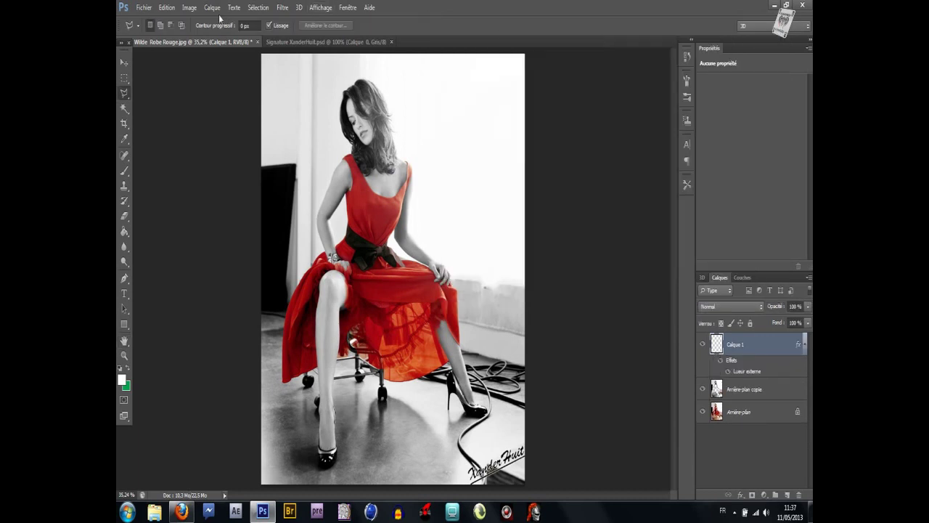
- Merge the signature and red-dress photo layers into one Arrière-plan layer via Fusionner les calques visibles
click(212, 8)
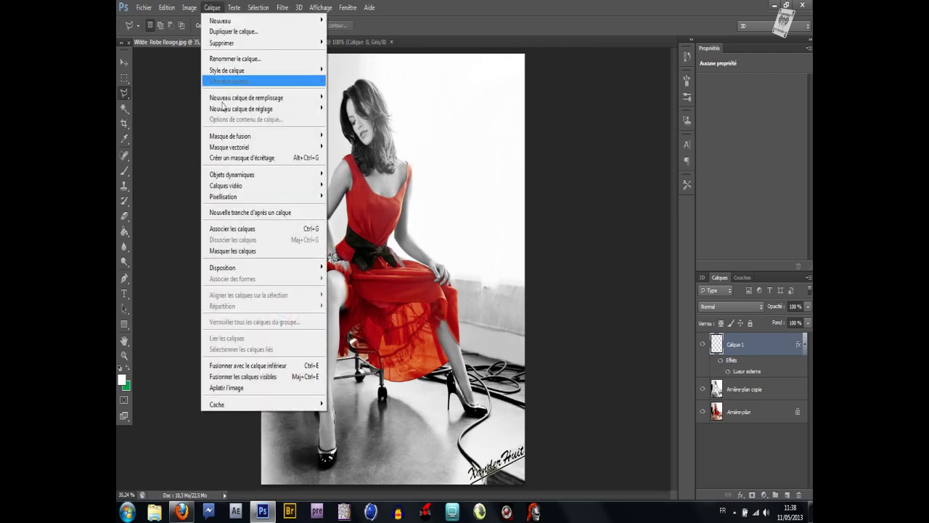
click(281, 378)
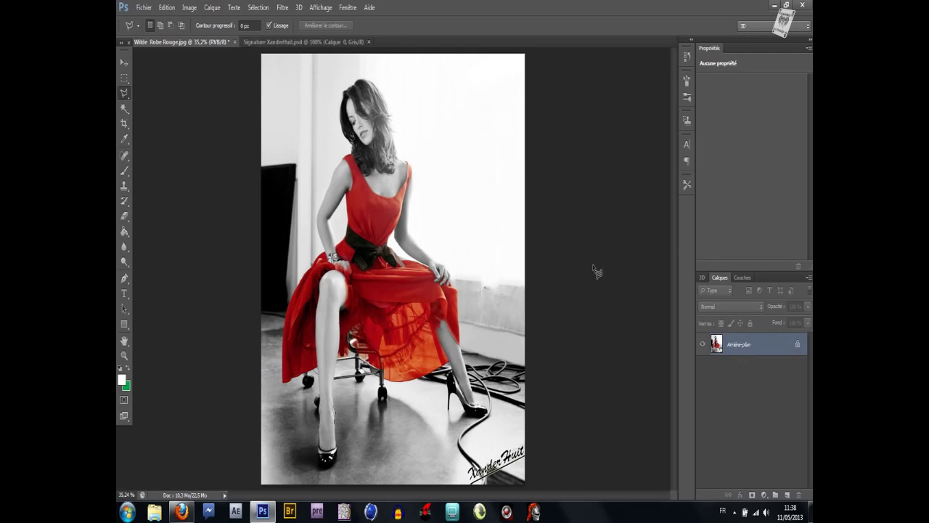